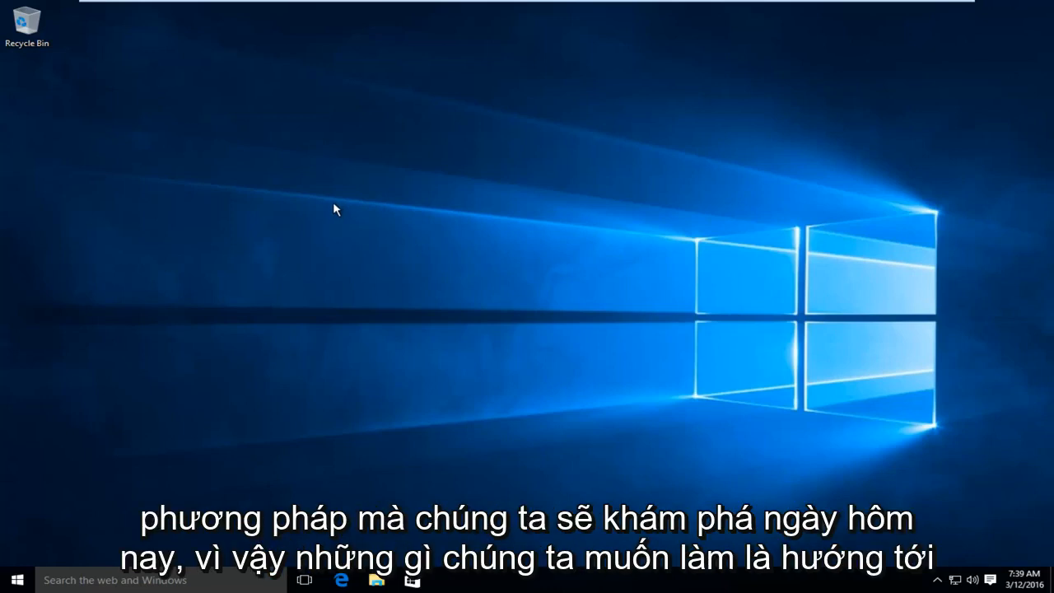
Reach the Mouse page under Ease of Access from the Start menu's Settings
click(16, 580)
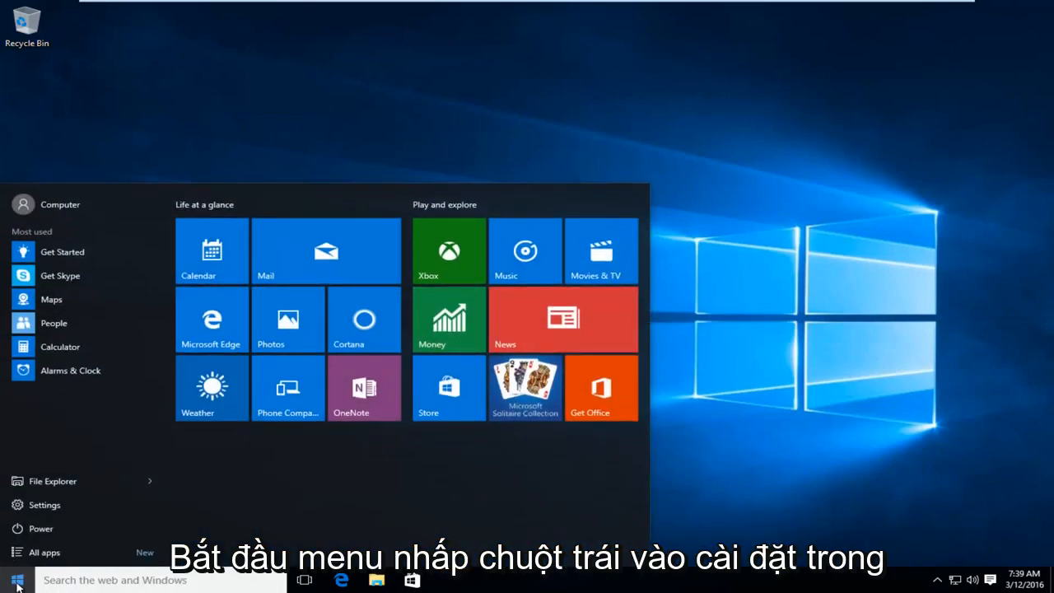
click(69, 510)
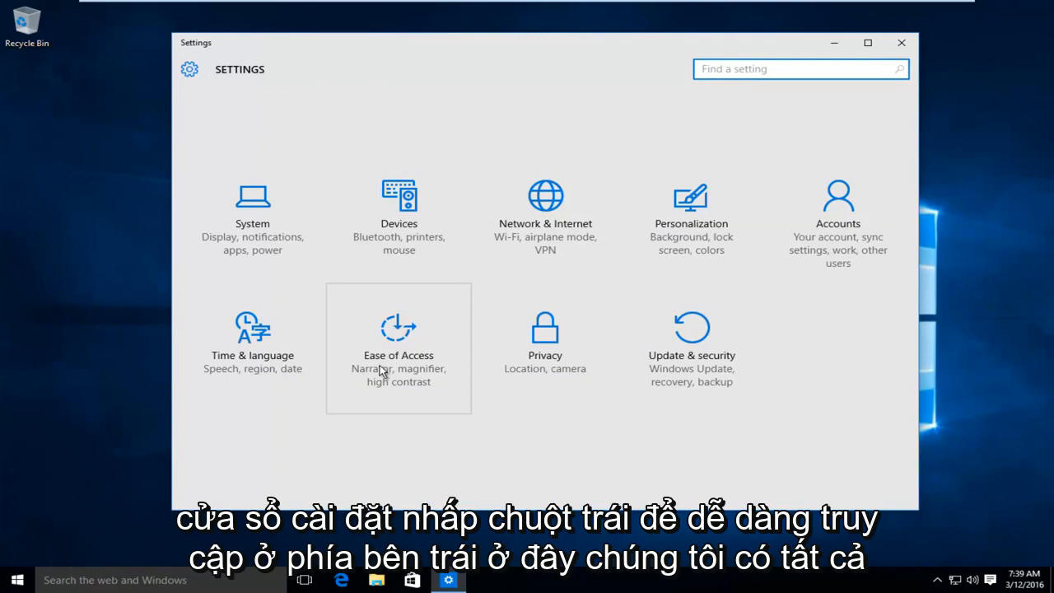
click(401, 356)
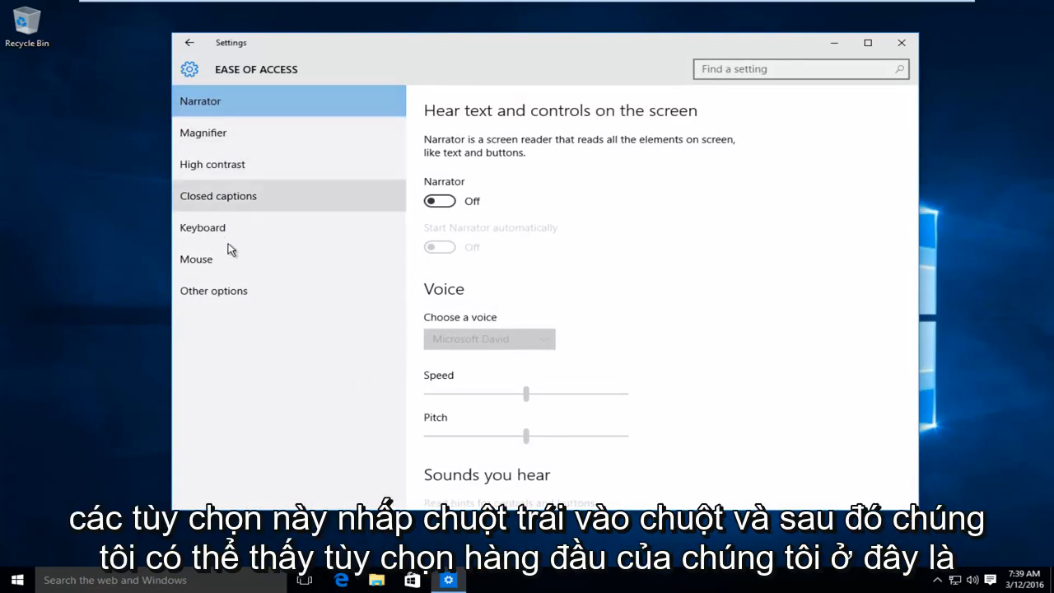
click(192, 267)
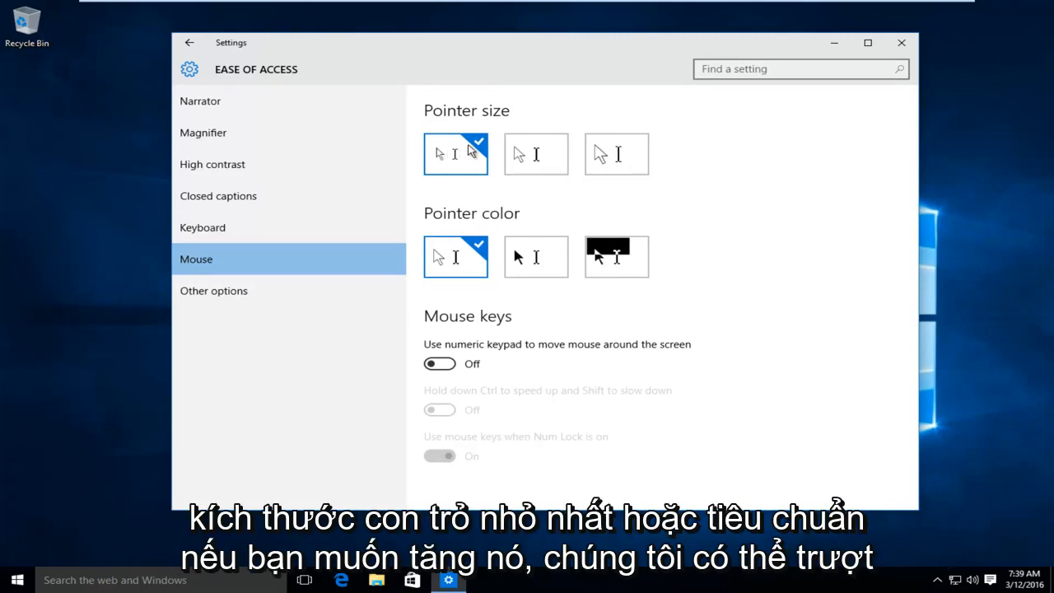
Set the pointer size to the largest option (via medium) and close Settings
click(524, 158)
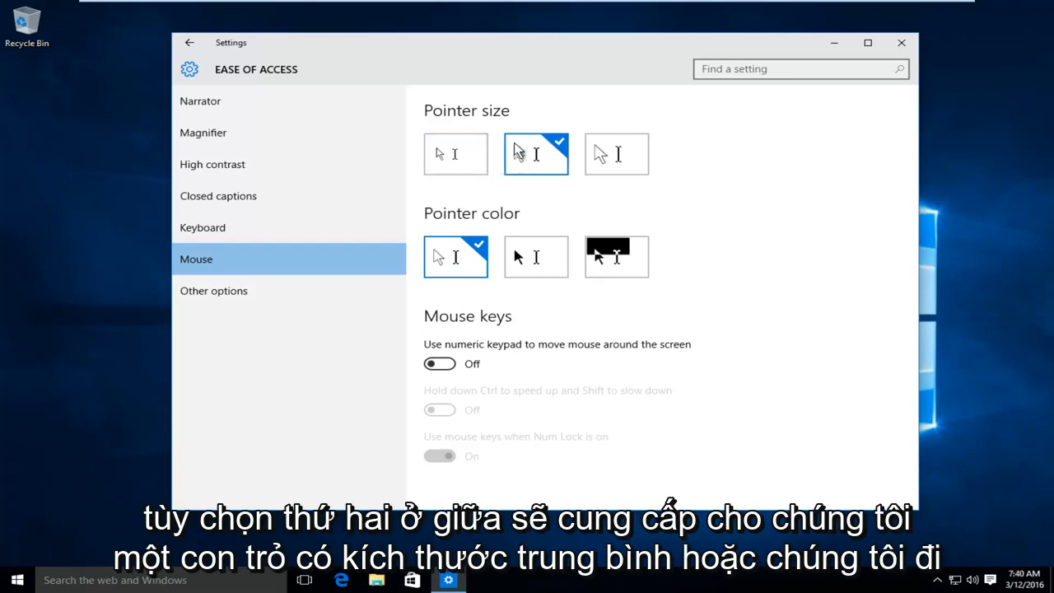
click(602, 154)
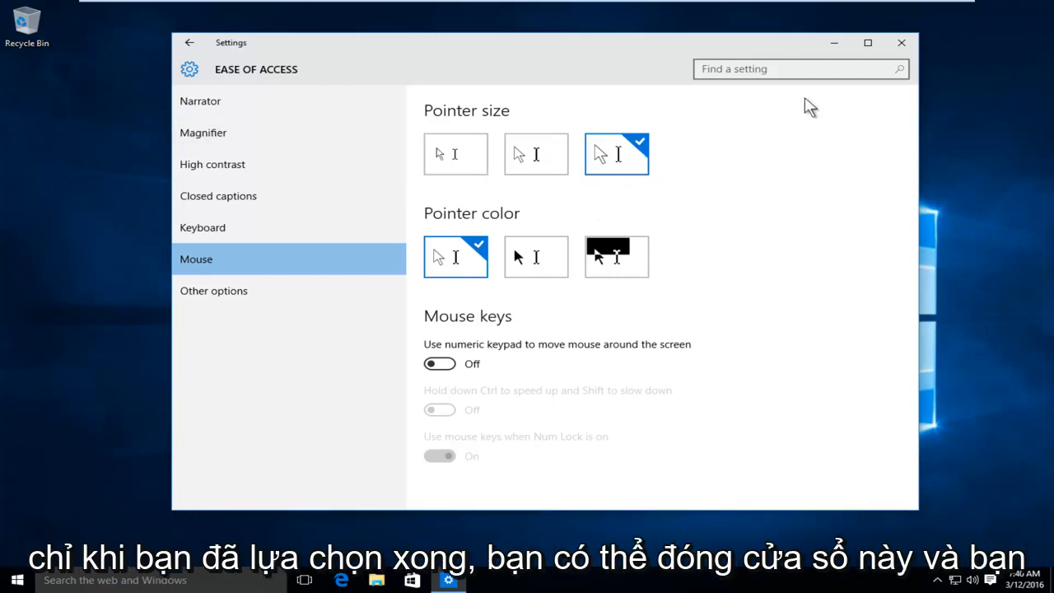
click(900, 42)
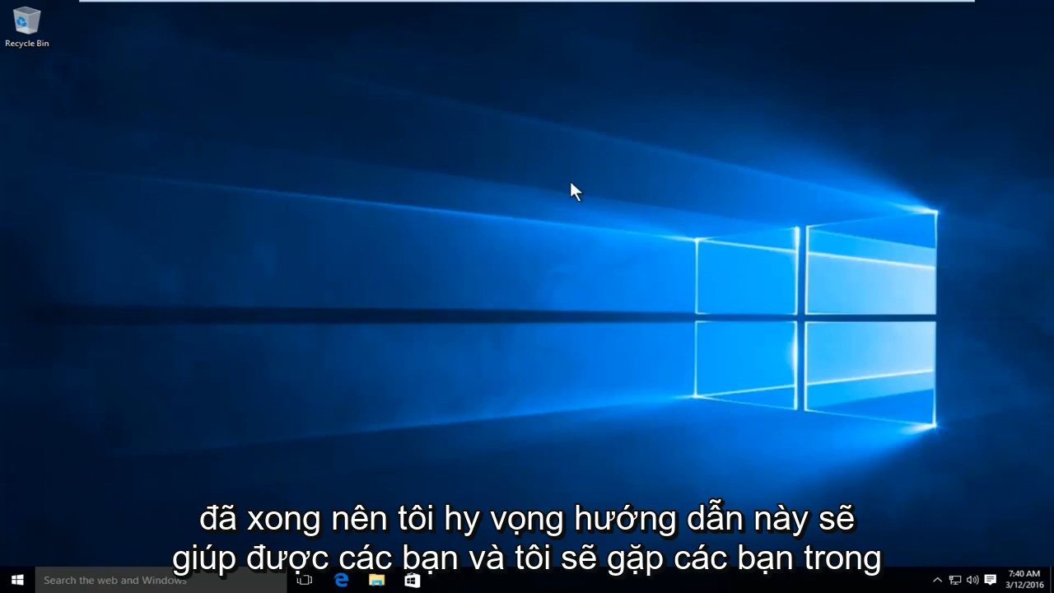